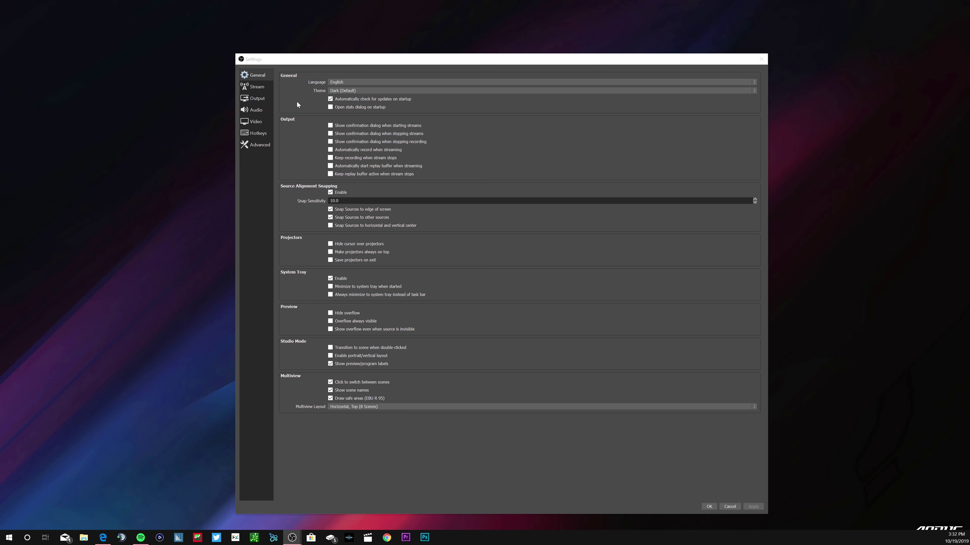
- Review the available streaming services in the stream settings, keeping Twitch
{"action": "left_click", "coordinate": [263, 88]}
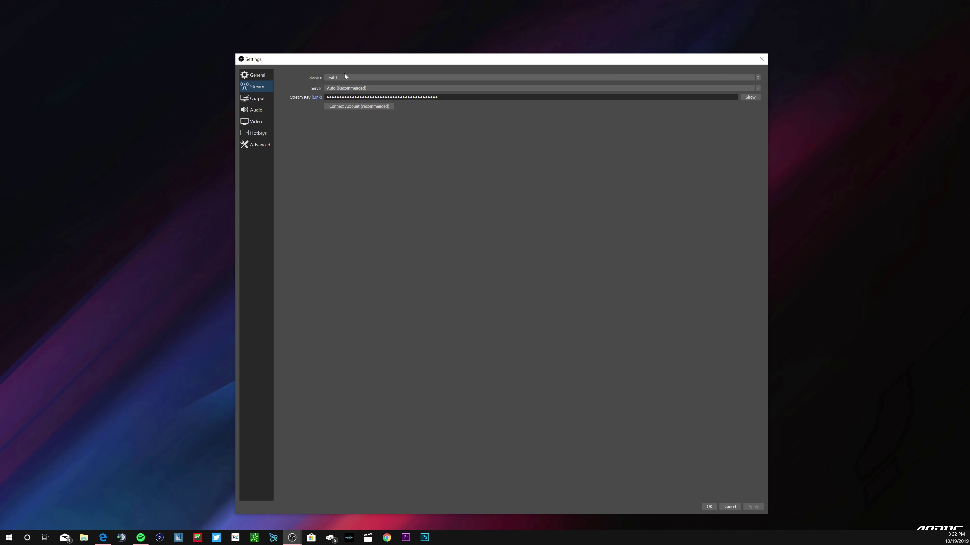
{"action": "left_click", "coordinate": [378, 78]}
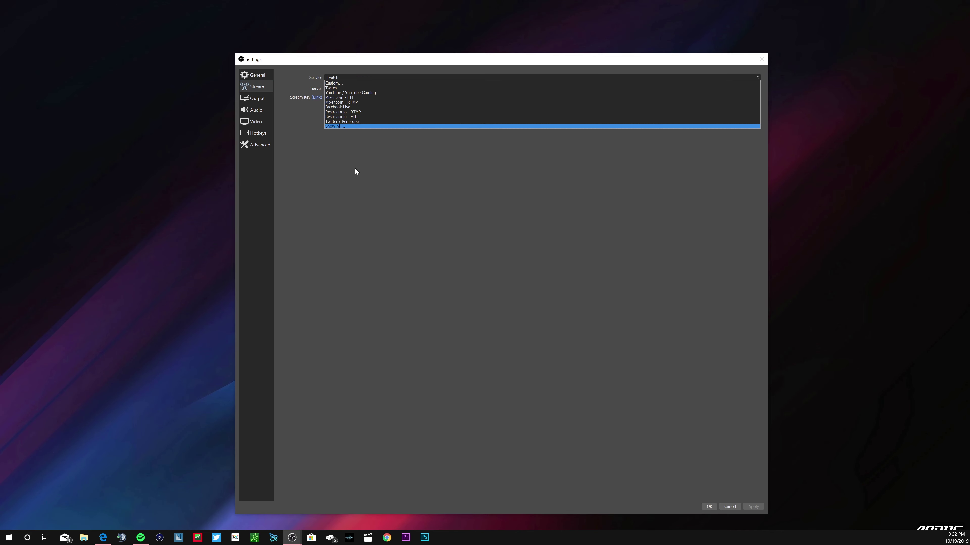
{"action": "left_click", "coordinate": [375, 151]}
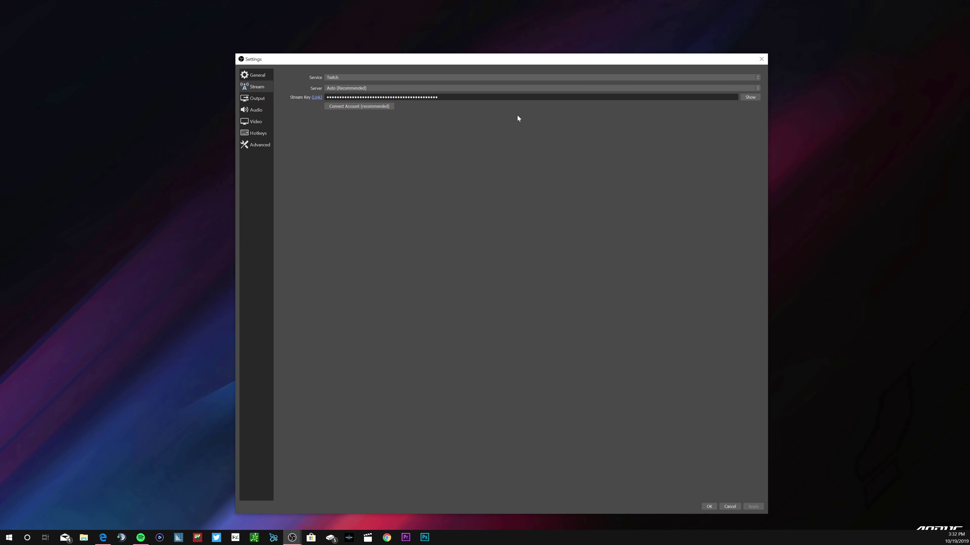
- In the output settings, choose the Advanced output mode and the NVIDIA NVENC H.264 (new) streaming encoder
{"action": "left_click", "coordinate": [260, 98]}
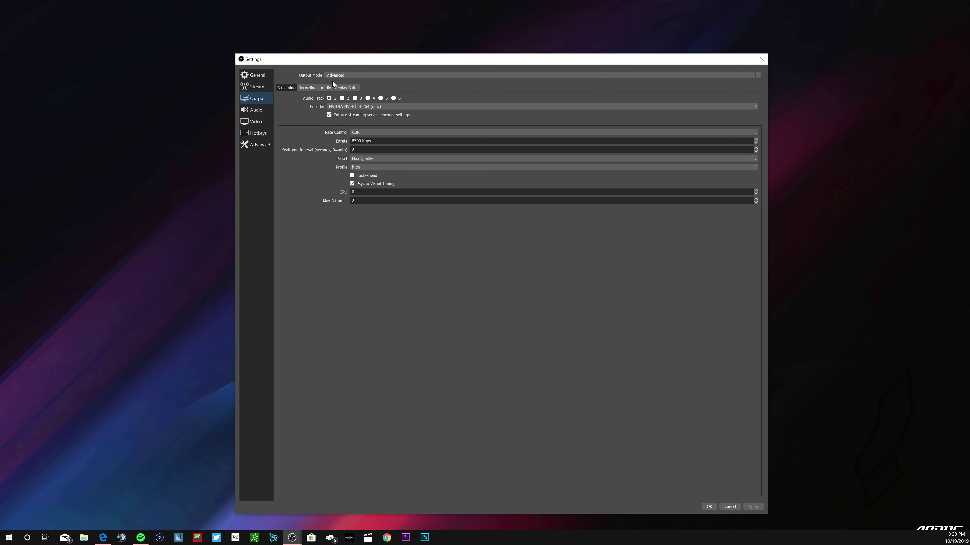
{"action": "left_click", "coordinate": [358, 77]}
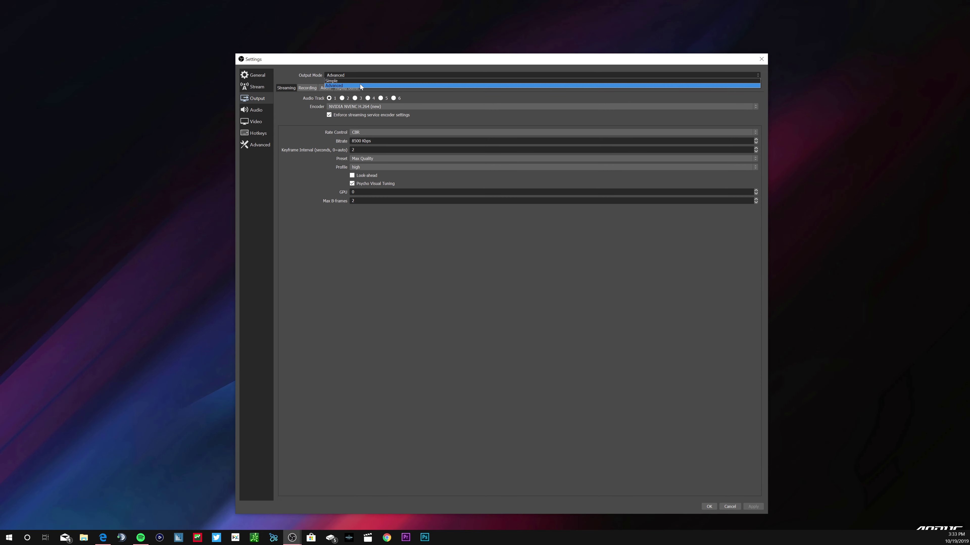
{"action": "left_click", "coordinate": [360, 85]}
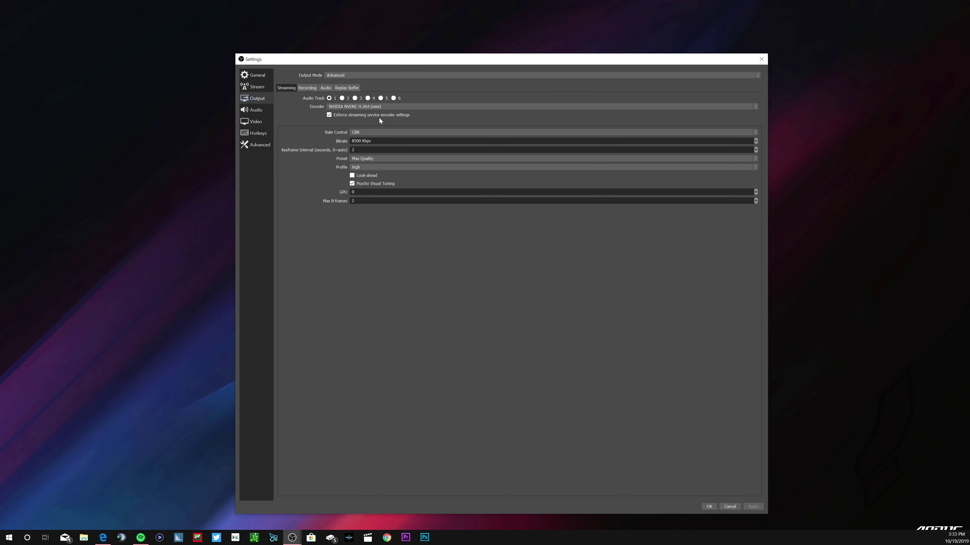
{"action": "left_click", "coordinate": [377, 107]}
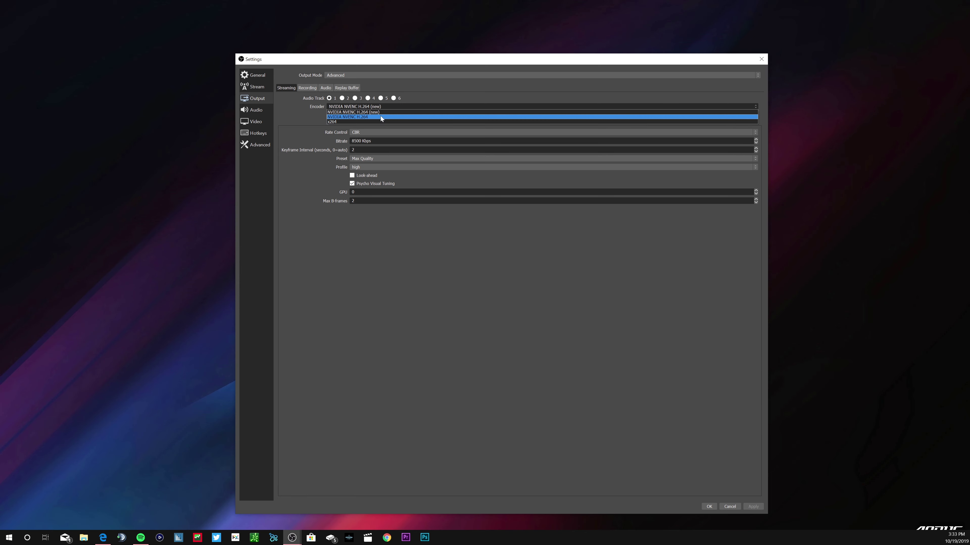
{"action": "left_click", "coordinate": [380, 112]}
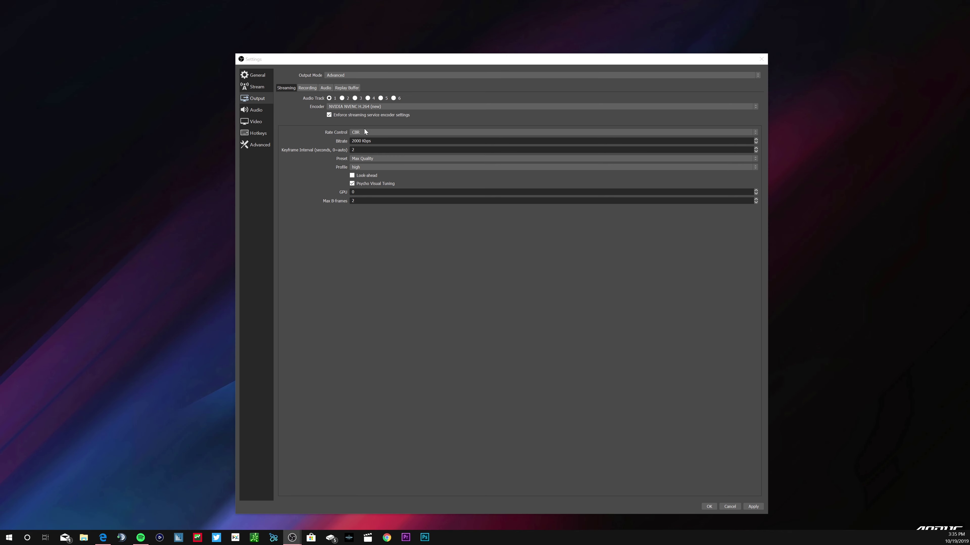
- Configure the streaming encoder with CBR rate control, 3500 Kbps bitrate, keyframe interval 0, the Performance preset and look-ahead enabled
{"action": "left_click", "coordinate": [369, 133]}
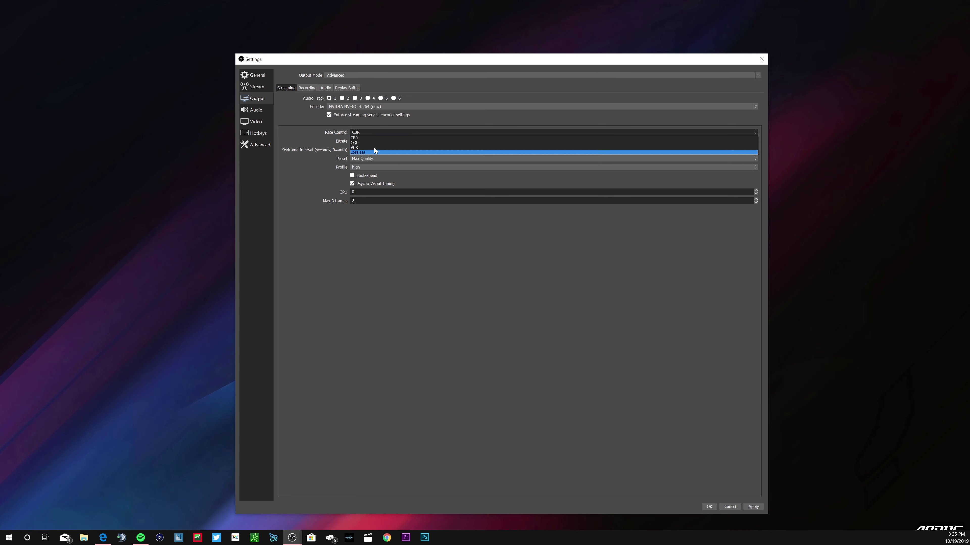
{"action": "left_click", "coordinate": [374, 137]}
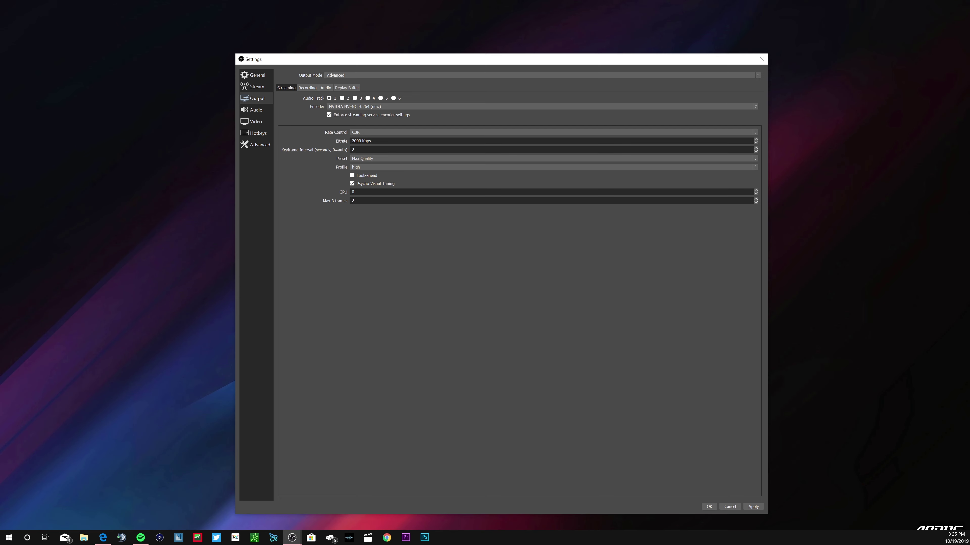
{"action": "key", "text": "Tab"}
{"action": "type", "text": "3500"}
{"action": "key", "text": "Tab"}
{"action": "type", "text": "0"}
{"action": "left_click", "coordinate": [379, 158]}
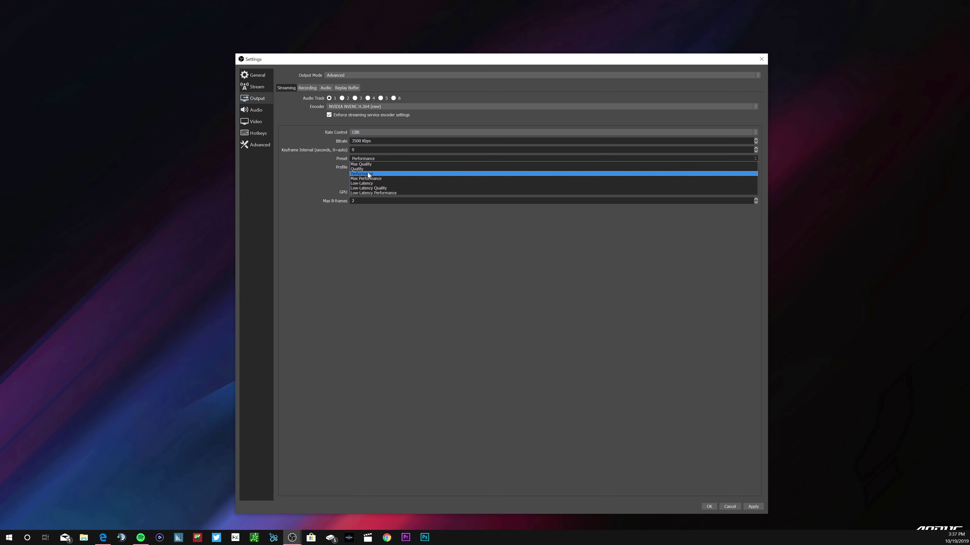
{"action": "left_click", "coordinate": [367, 174]}
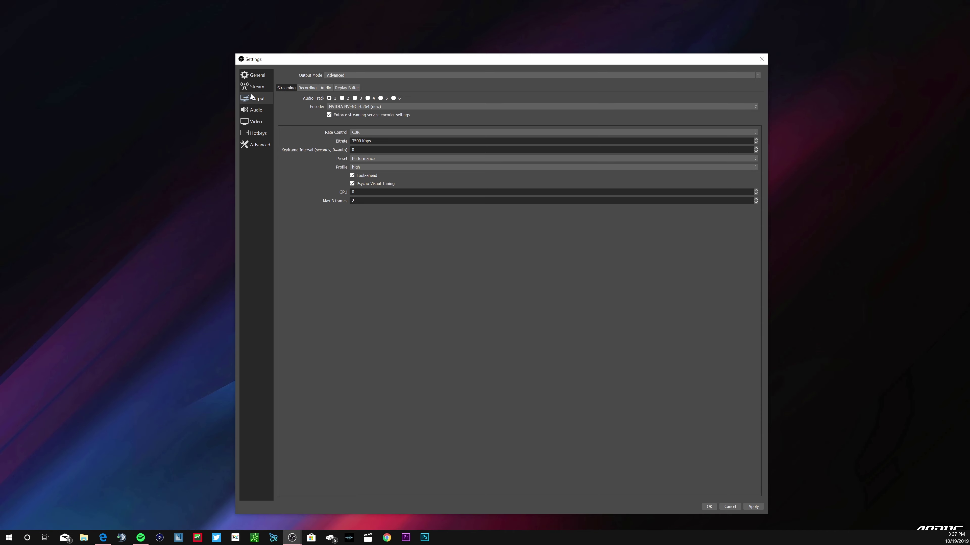
- In the audio settings, try a 44.1khz sample rate and set it back to 48khz
{"action": "left_click", "coordinate": [255, 110]}
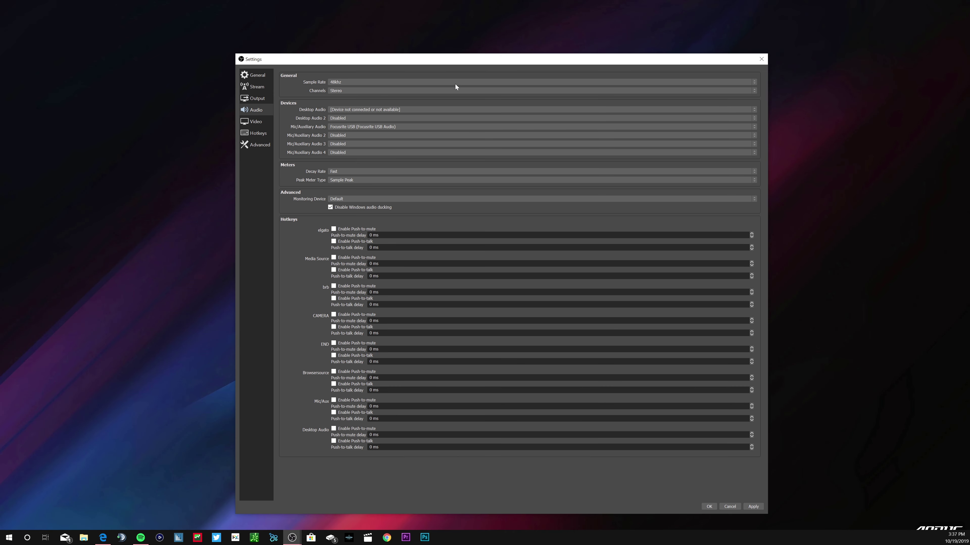
{"action": "left_click", "coordinate": [355, 82]}
{"action": "left_click", "coordinate": [358, 92]}
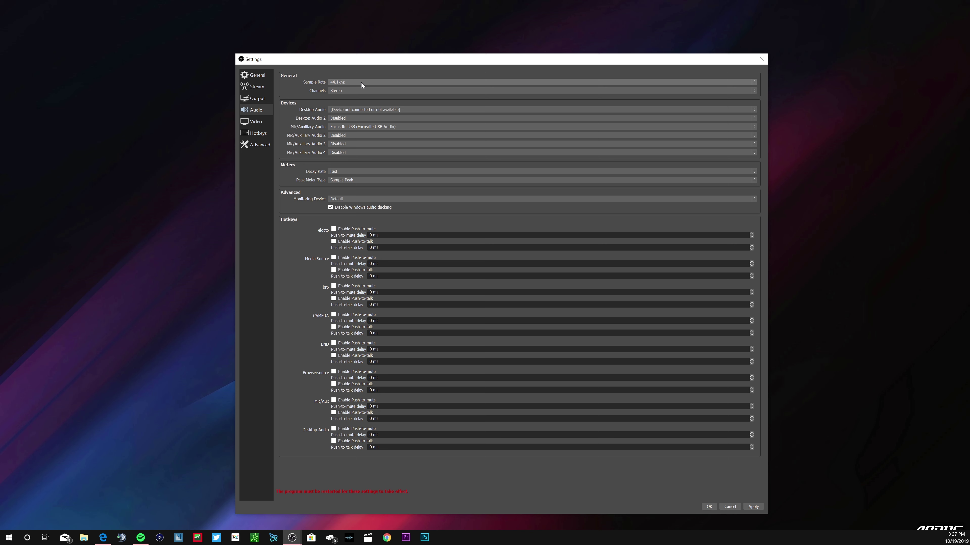
{"action": "left_click", "coordinate": [361, 82]}
{"action": "left_click", "coordinate": [358, 92]}
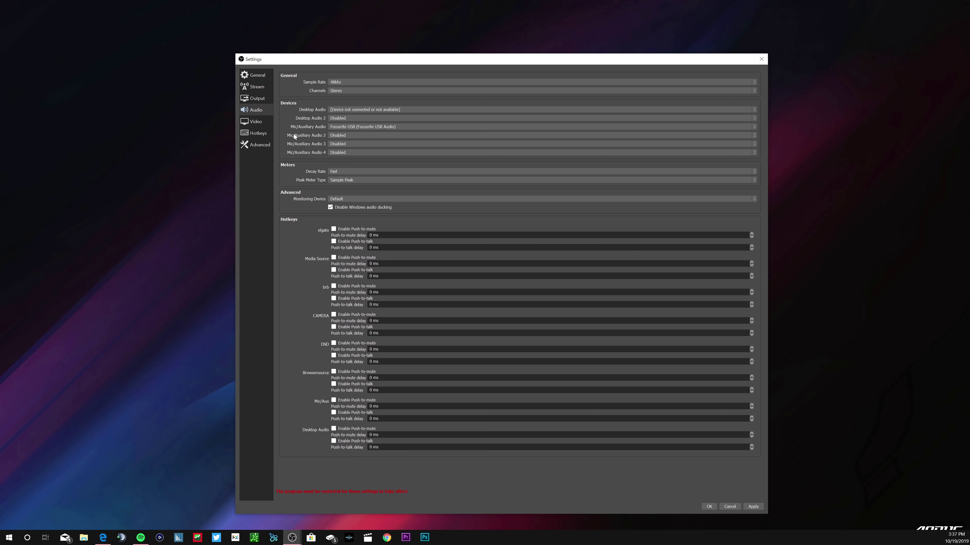
- In the video settings, set the downscale filter to Bilinear (Fastest, but blurry if scaling) and the common FPS value to 30
{"action": "key", "text": "Down"}
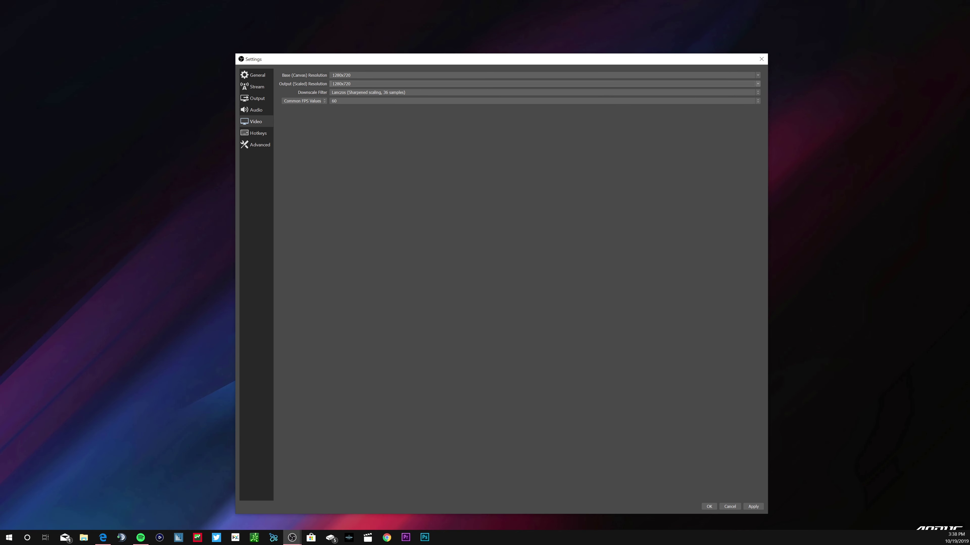
{"action": "left_click", "coordinate": [757, 93]}
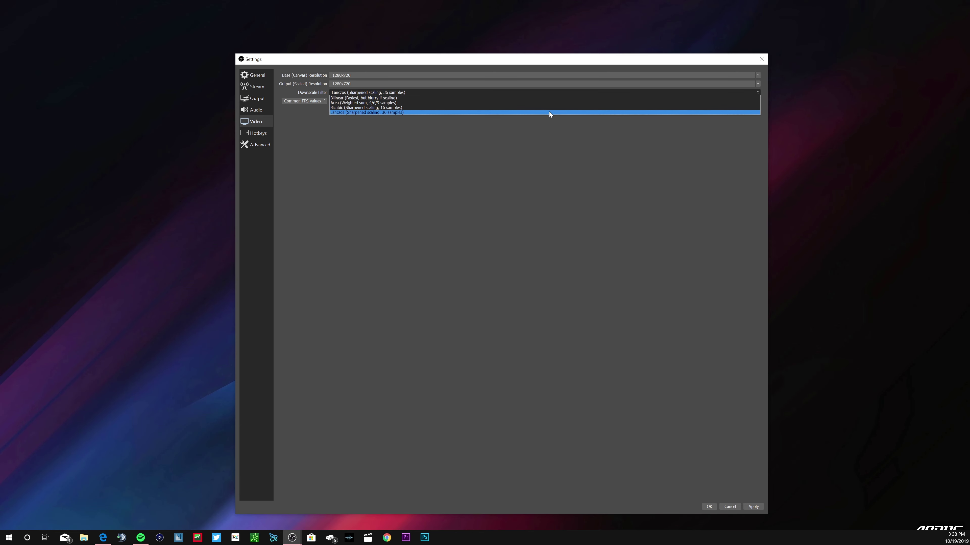
{"action": "left_click", "coordinate": [568, 97]}
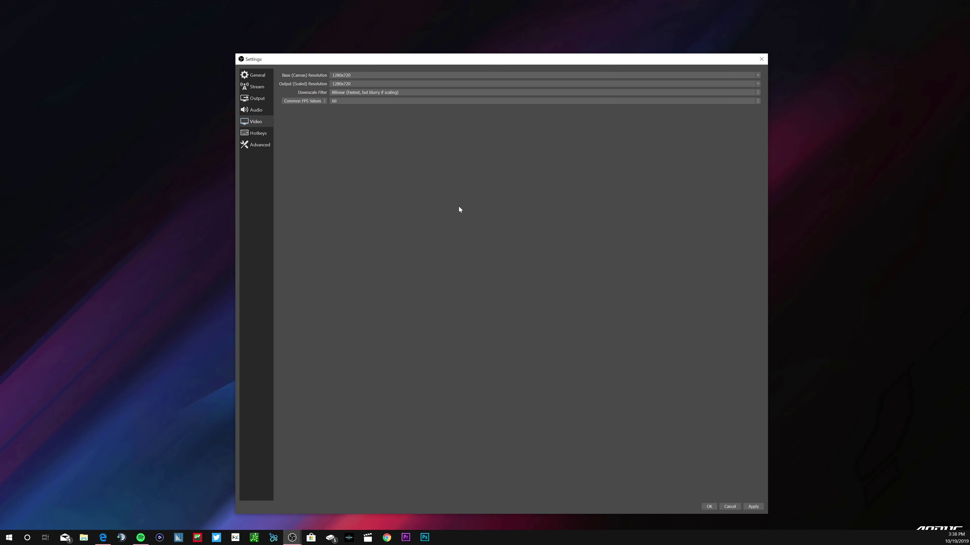
{"action": "left_click", "coordinate": [754, 102]}
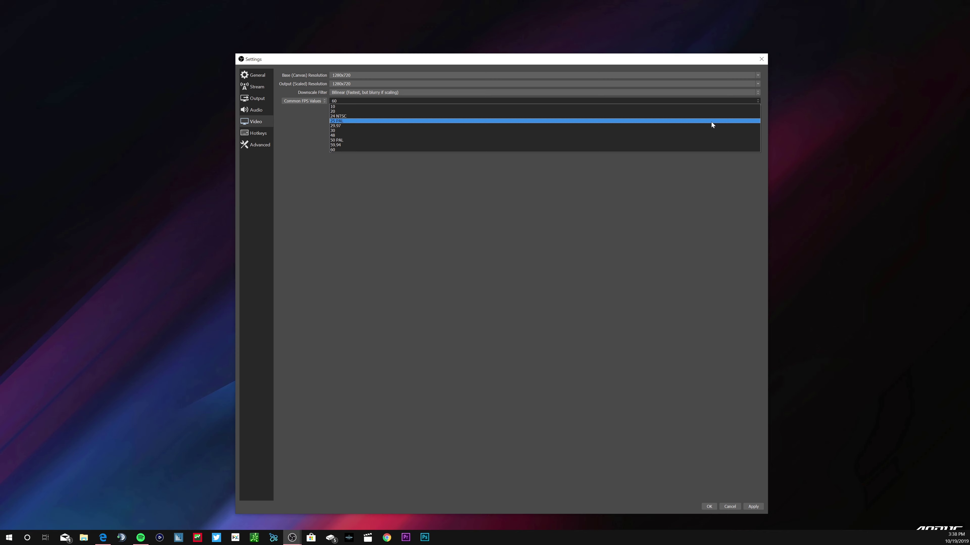
{"action": "left_click", "coordinate": [693, 130]}
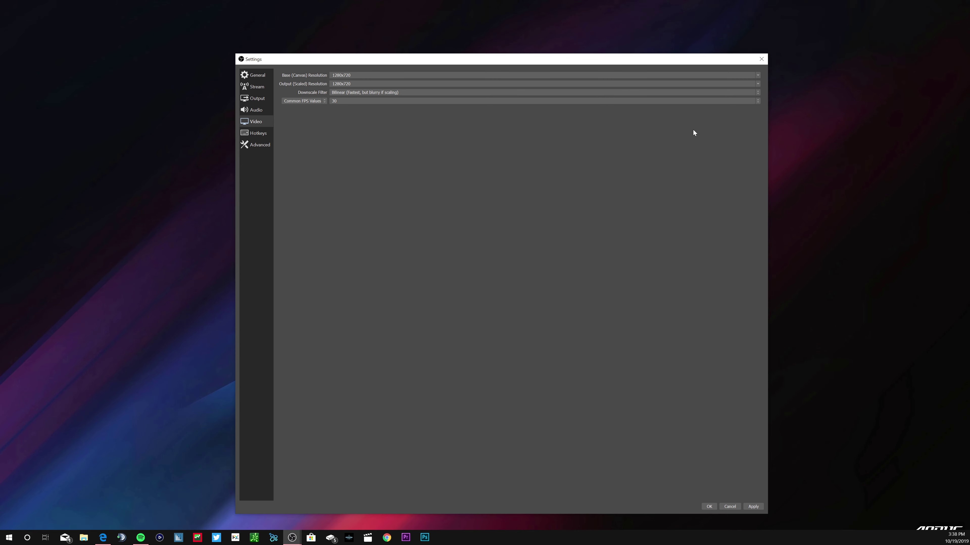
- Set the common FPS value to 59.94
{"action": "left_click", "coordinate": [757, 101]}
{"action": "left_click", "coordinate": [727, 146]}
{"action": "left_click", "coordinate": [756, 101]}
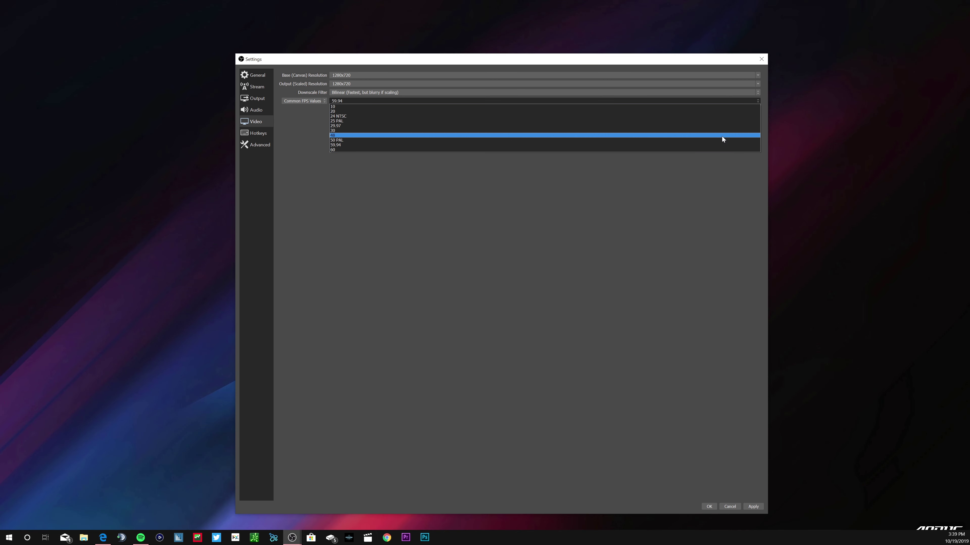
{"action": "left_click", "coordinate": [663, 210]}
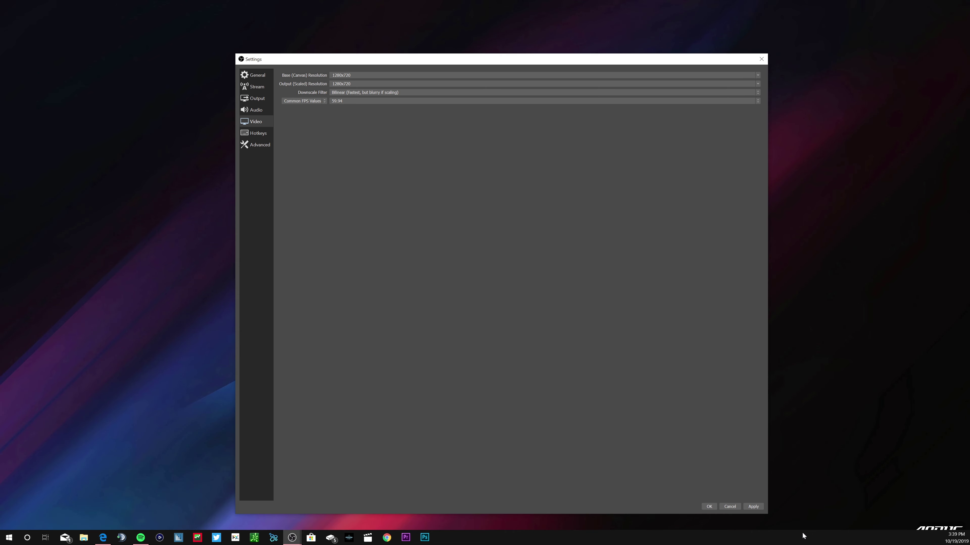
- Look over the hotkey assignments and set the process priority to Above Normal in the advanced settings
{"action": "left_click", "coordinate": [259, 133]}
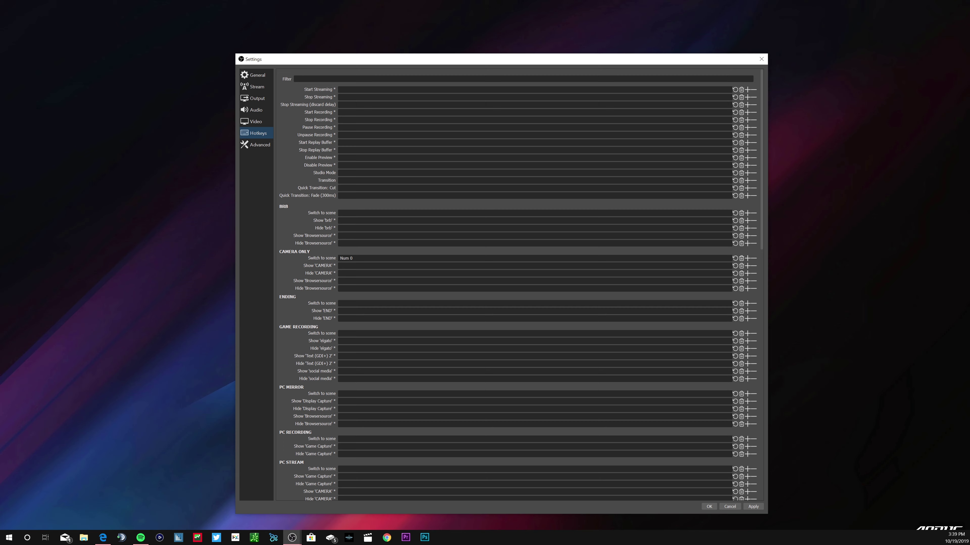
{"action": "left_click_drag", "start_coordinate": [765, 205], "coordinate": [789, 103]}
{"action": "left_click", "coordinate": [261, 147]}
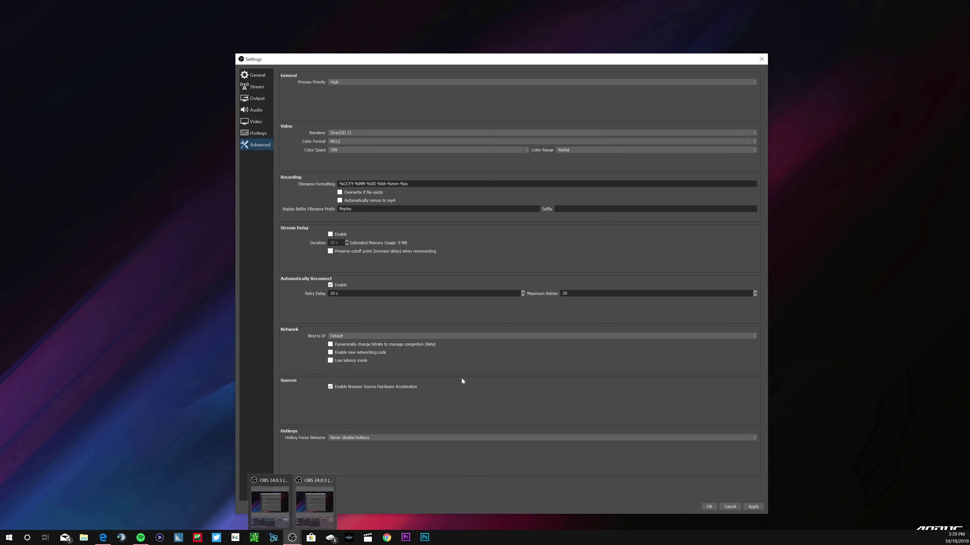
{"action": "left_click", "coordinate": [351, 82]}
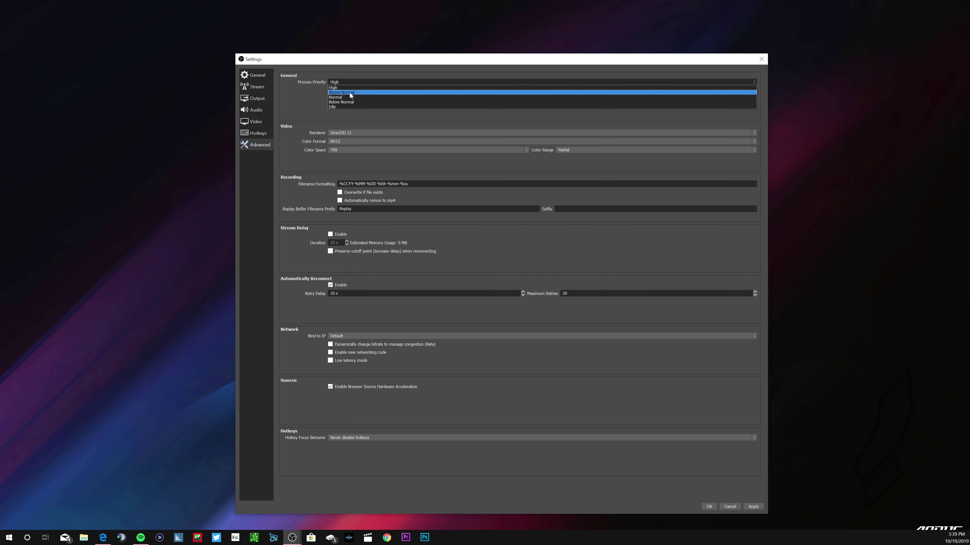
{"action": "left_click", "coordinate": [347, 92]}
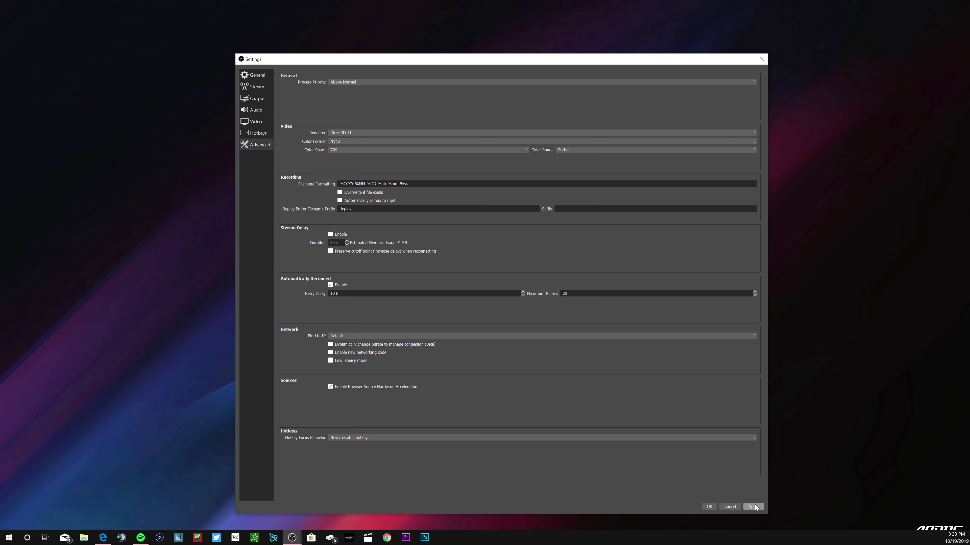
- Open the recording output settings and review the available recording types, keeping Standard
{"action": "left_click", "coordinate": [263, 75]}
{"action": "left_click", "coordinate": [256, 99]}
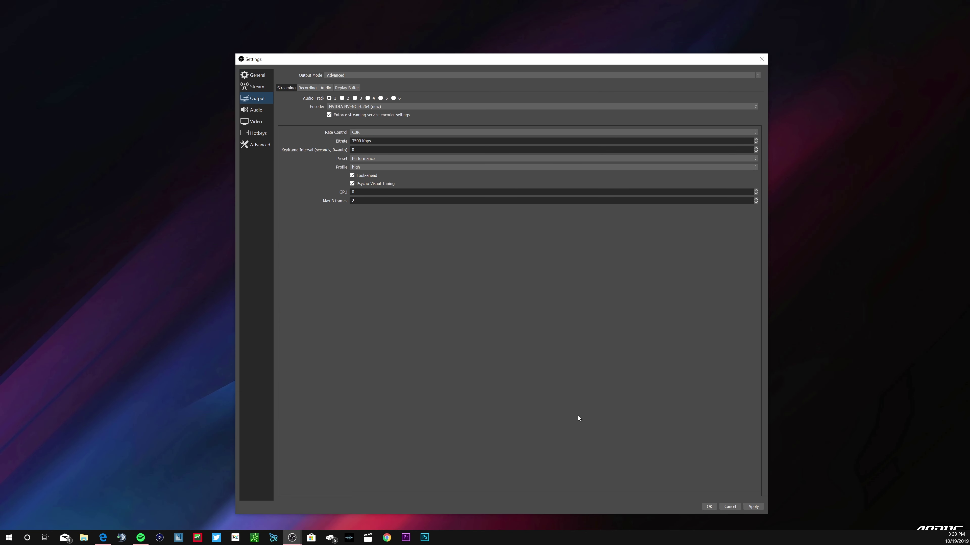
{"action": "left_click", "coordinate": [307, 88]}
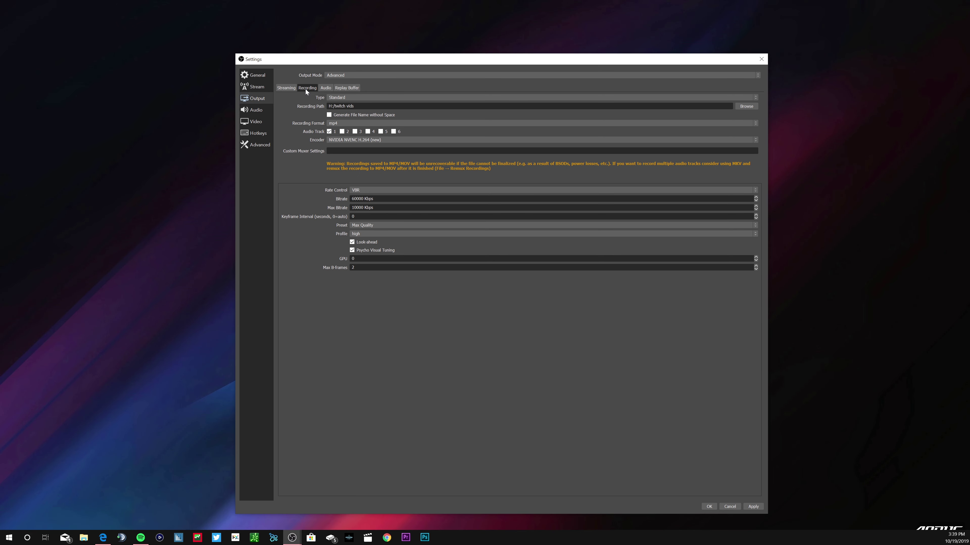
{"action": "left_click", "coordinate": [388, 97]}
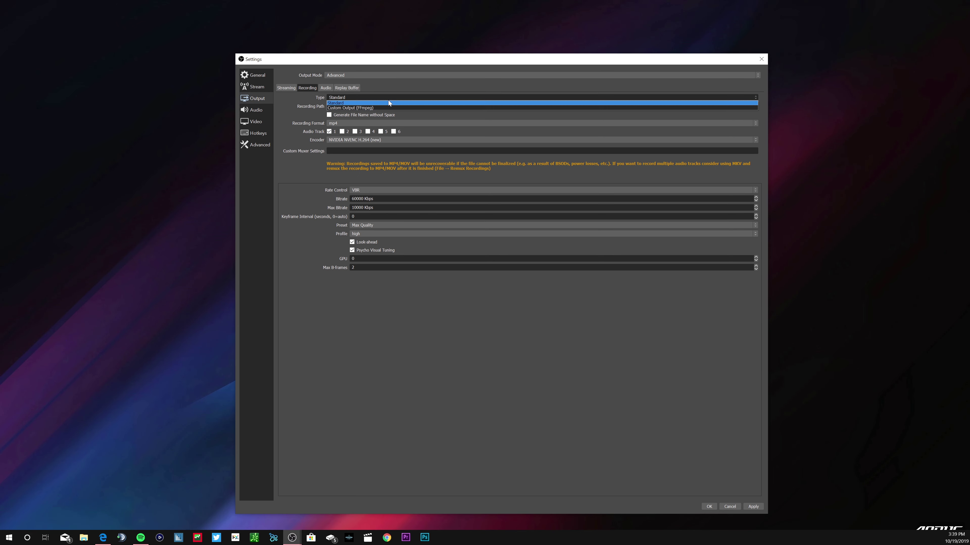
{"action": "left_click", "coordinate": [293, 118]}
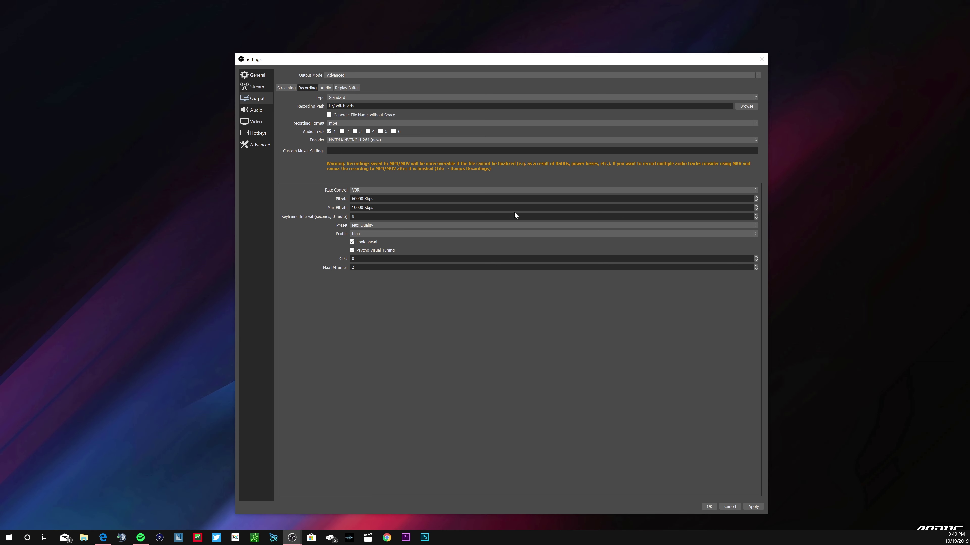
- Choose NVIDIA NVENC H.264 (new) as the recording encoder with VBR rate control
{"action": "left_click", "coordinate": [631, 141]}
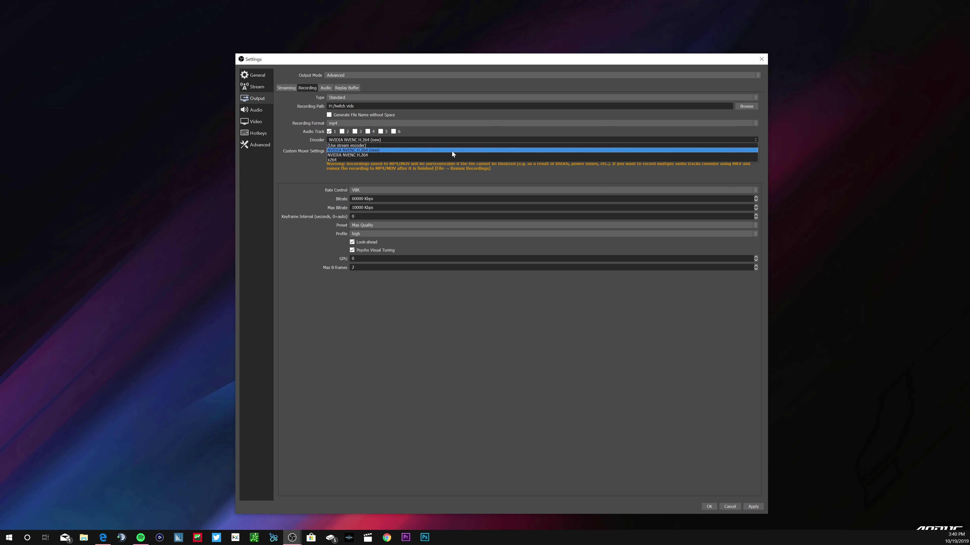
{"action": "left_click", "coordinate": [452, 151]}
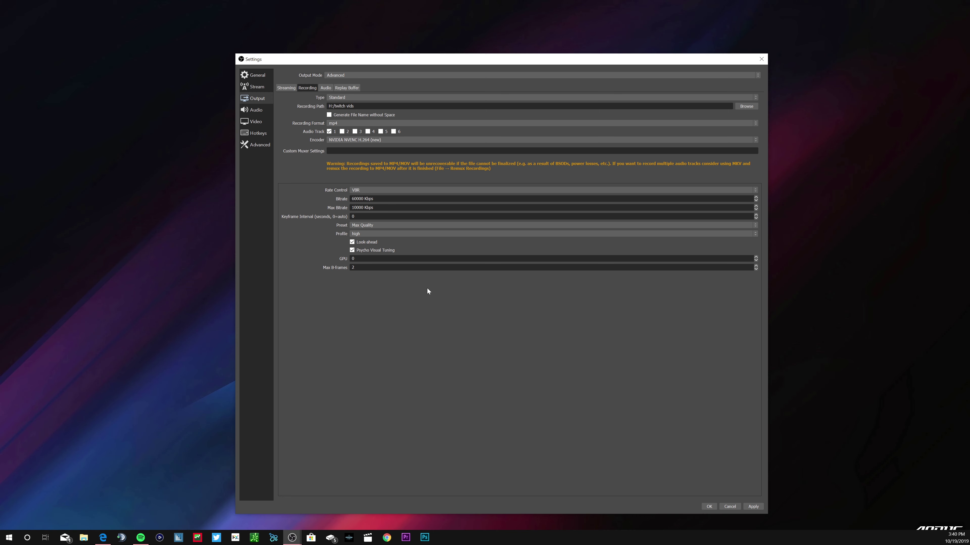
{"action": "left_click", "coordinate": [381, 192]}
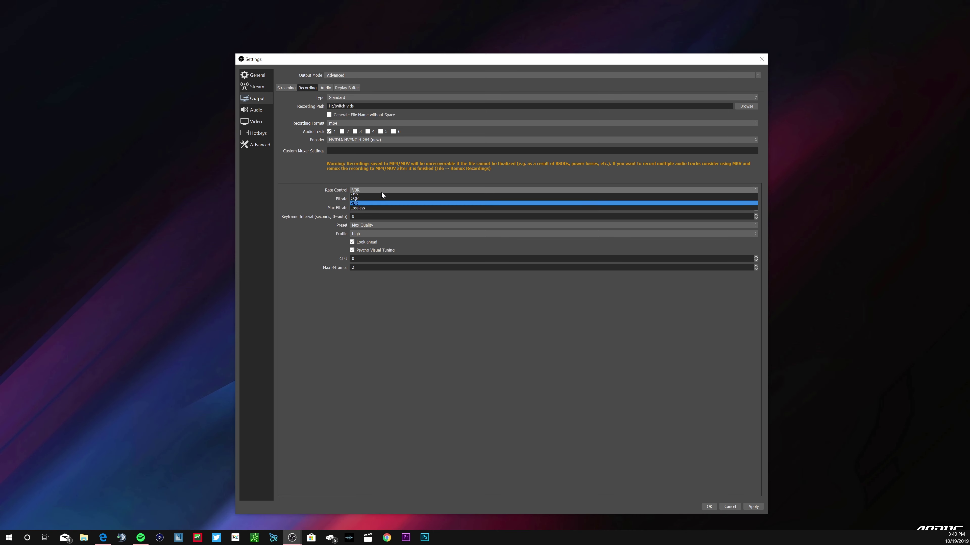
{"action": "left_click", "coordinate": [383, 206]}
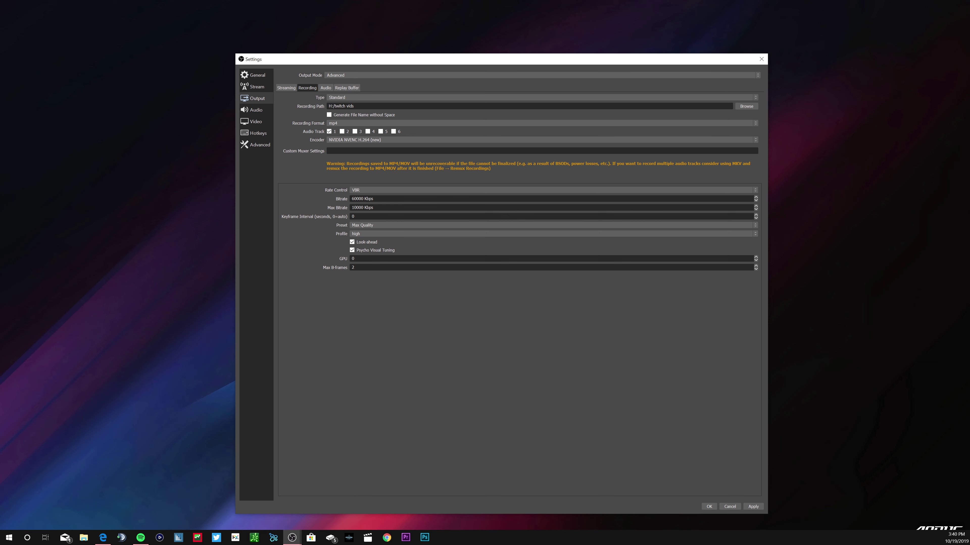
- Set the recording bitrate to 35000 Kbps and the maximum bitrate to 45000 Kbps
{"action": "left_click_drag", "start_coordinate": [376, 199], "coordinate": [224, 199]}
{"action": "type", "text": "35000"}
{"action": "key", "text": "ctrl+a"}
{"action": "type", "text": "45000"}
- Set the recording preset to Performance, keep the high profile, and save the settings
{"action": "left_click", "coordinate": [385, 224]}
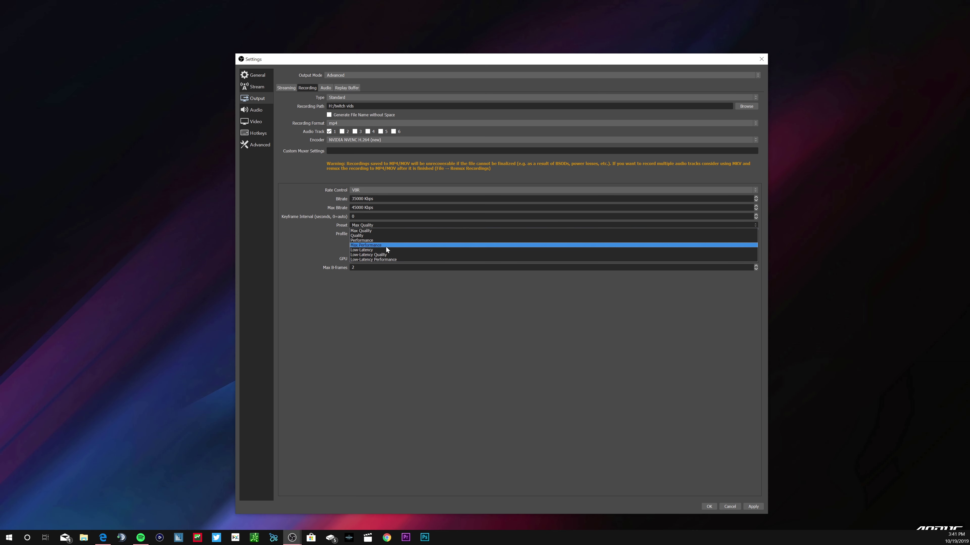
{"action": "left_click", "coordinate": [390, 240]}
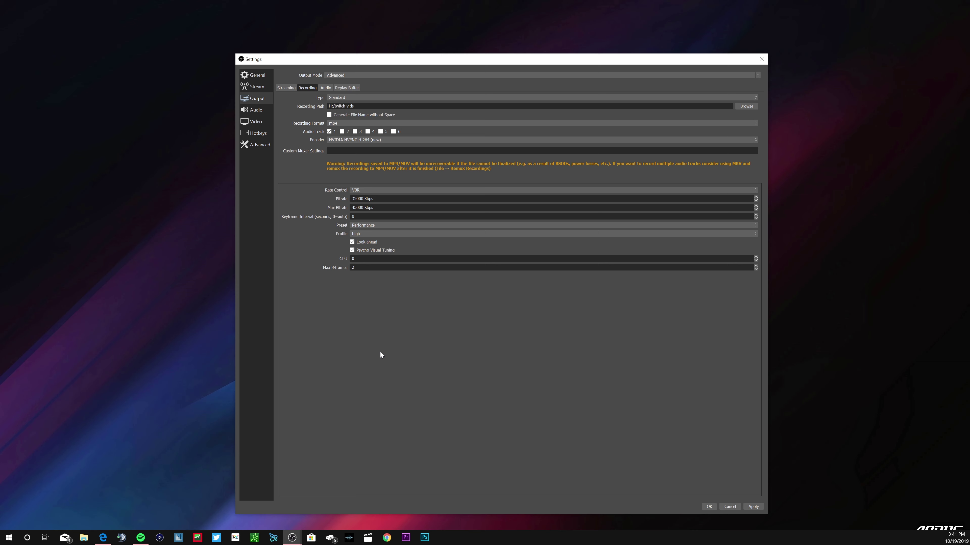
{"action": "left_click", "coordinate": [753, 233]}
{"action": "left_click", "coordinate": [626, 234]}
{"action": "left_click", "coordinate": [708, 507]}
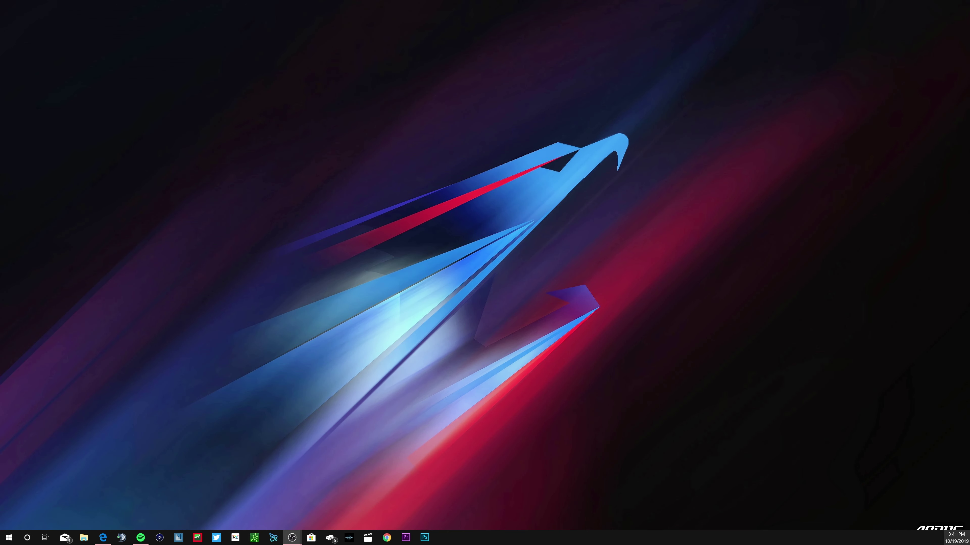